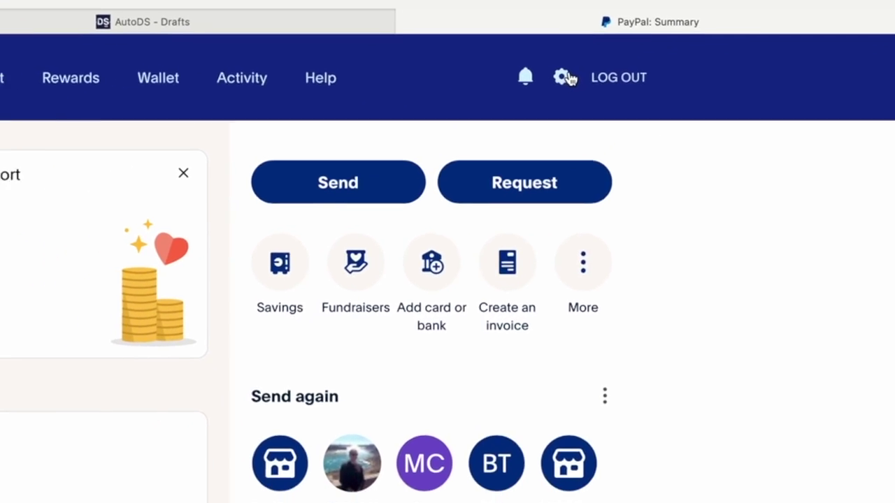
- Go to the account settings and show the Payments section
{"action": "left_click", "coordinate": [564, 78]}
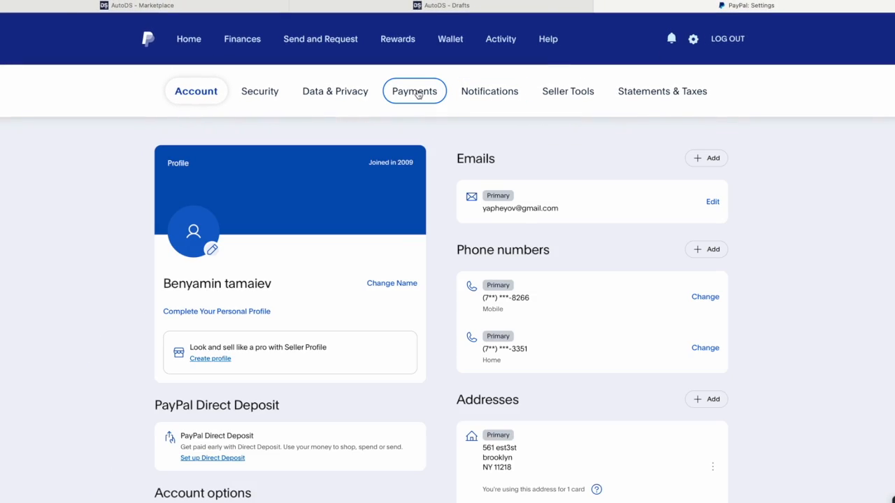
{"action": "left_click", "coordinate": [419, 94]}
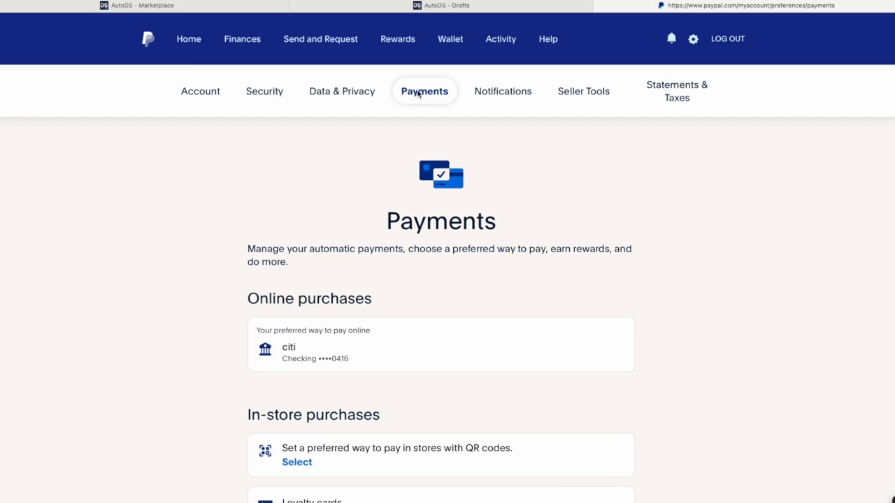
{"action": "scroll", "coordinate": [377, 226], "scroll_direction": "down", "scroll_amount": 5}
{"action": "scroll", "coordinate": [377, 226], "scroll_direction": "down", "scroll_amount": 3}
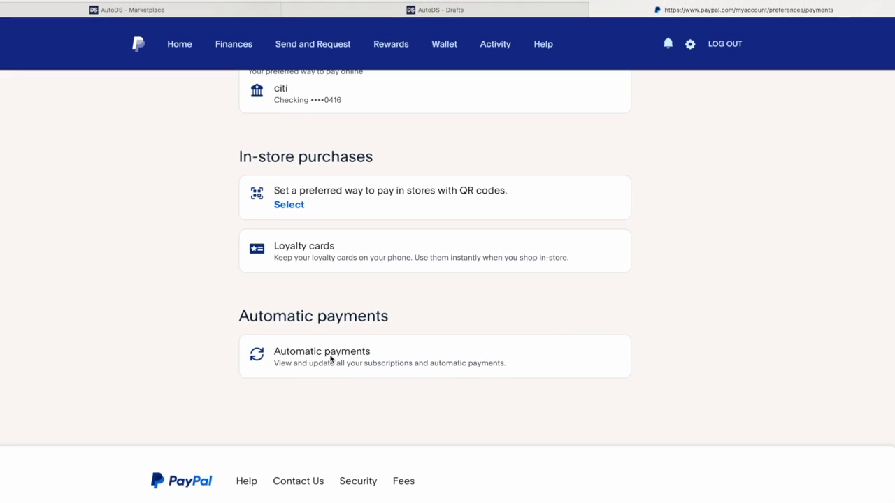
- List the automatic payments, checking Inactive then returning to the Active tab
{"action": "left_click", "coordinate": [330, 358]}
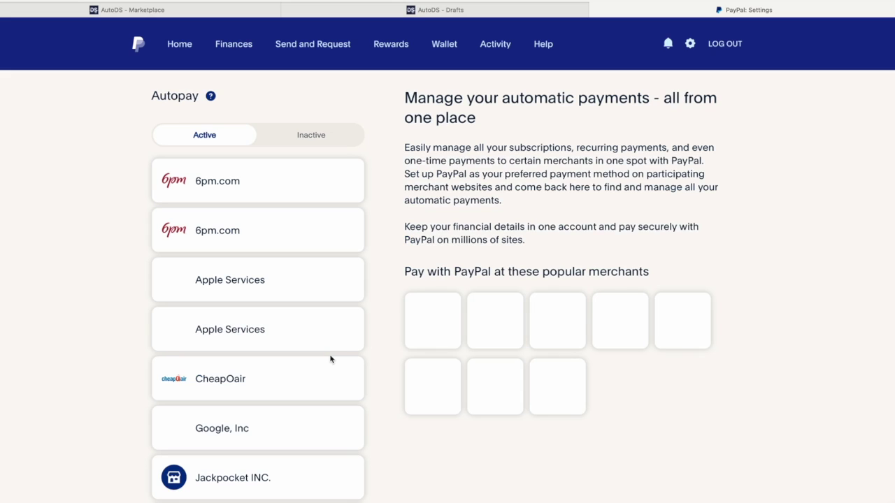
{"action": "left_click", "coordinate": [281, 135]}
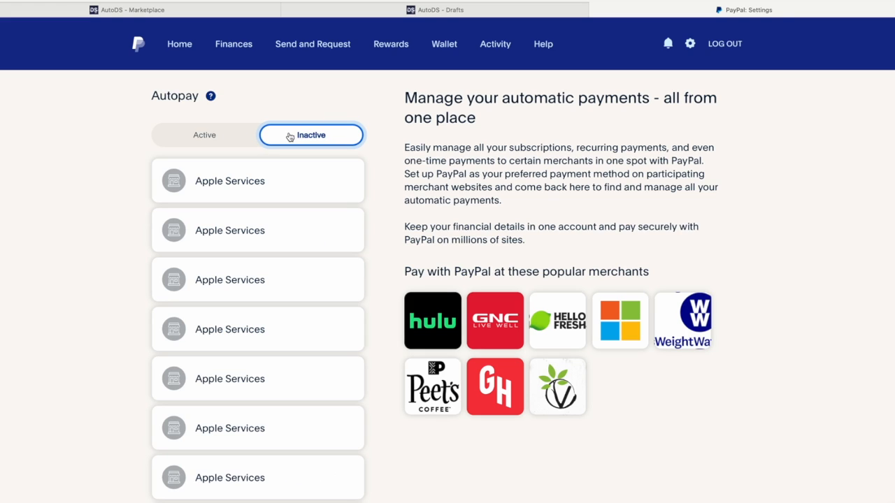
{"action": "left_click", "coordinate": [227, 133]}
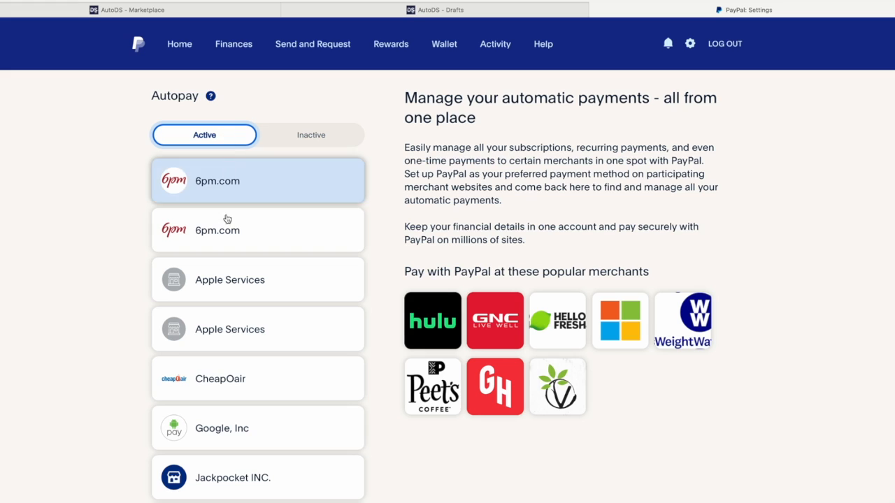
{"action": "scroll", "coordinate": [227, 218], "scroll_direction": "down", "scroll_amount": 5}
{"action": "scroll", "coordinate": [227, 219], "scroll_direction": "down", "scroll_amount": 2}
{"action": "scroll", "coordinate": [225, 231], "scroll_direction": "up", "scroll_amount": 3}
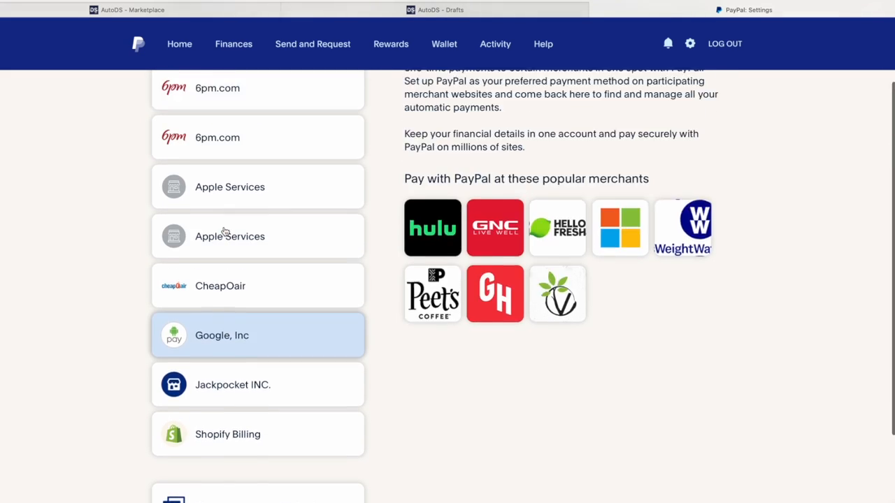
{"action": "scroll", "coordinate": [225, 231], "scroll_direction": "up", "scroll_amount": 3}
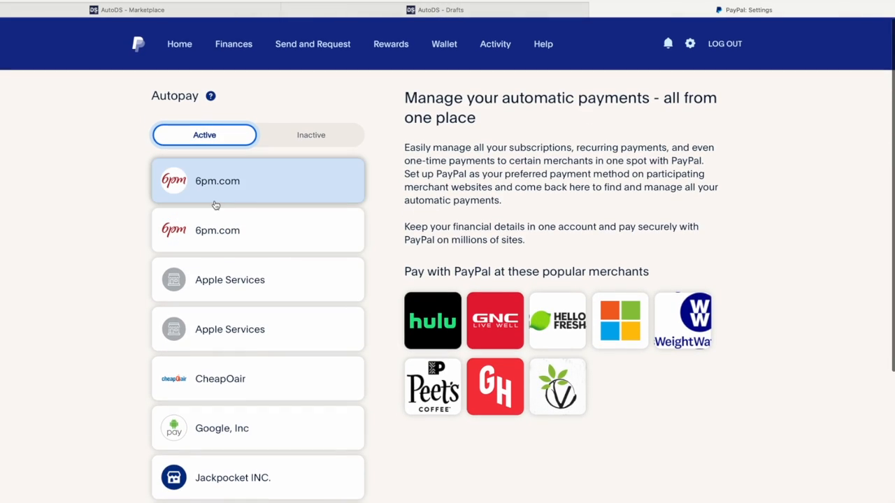
{"action": "scroll", "coordinate": [216, 308], "scroll_direction": "down", "scroll_amount": 3}
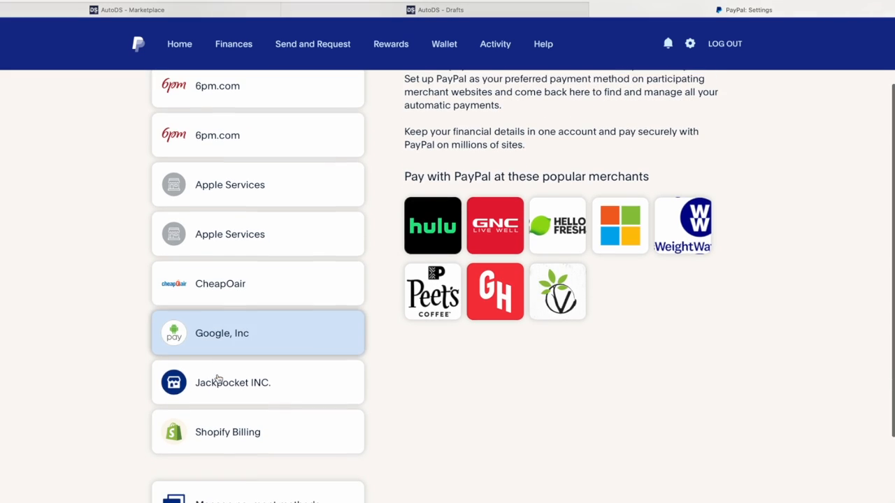
{"action": "left_click", "coordinate": [236, 295]}
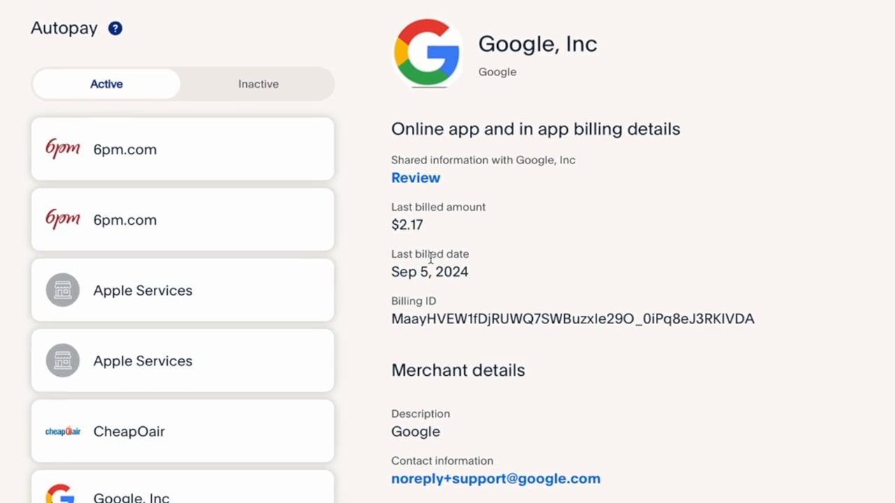
{"action": "scroll", "coordinate": [428, 276], "scroll_direction": "down", "scroll_amount": 5}
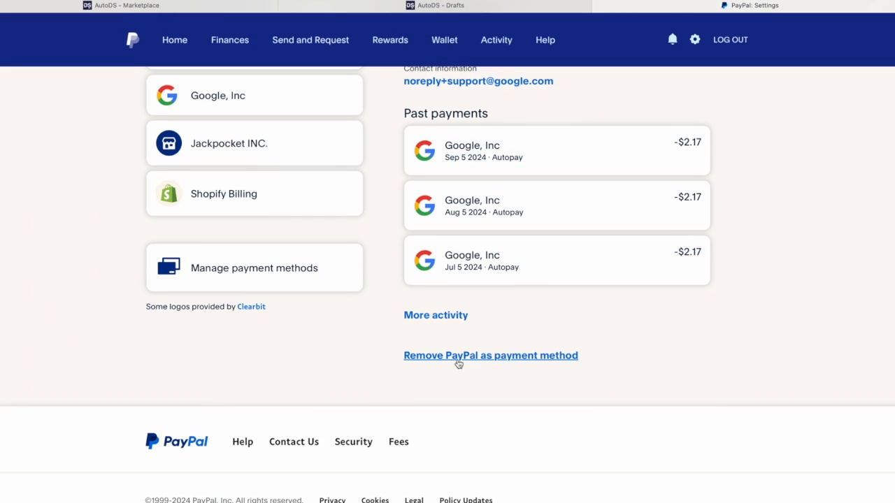
{"action": "scroll", "coordinate": [492, 358], "scroll_direction": "up", "scroll_amount": 5}
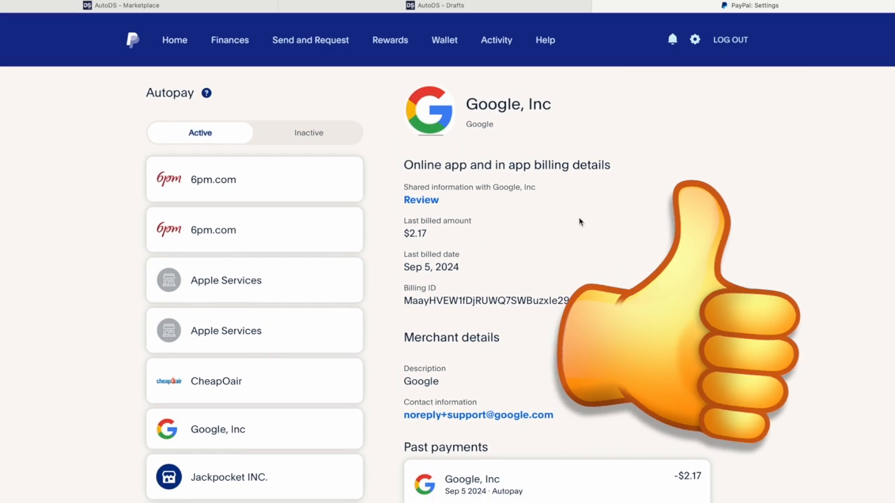